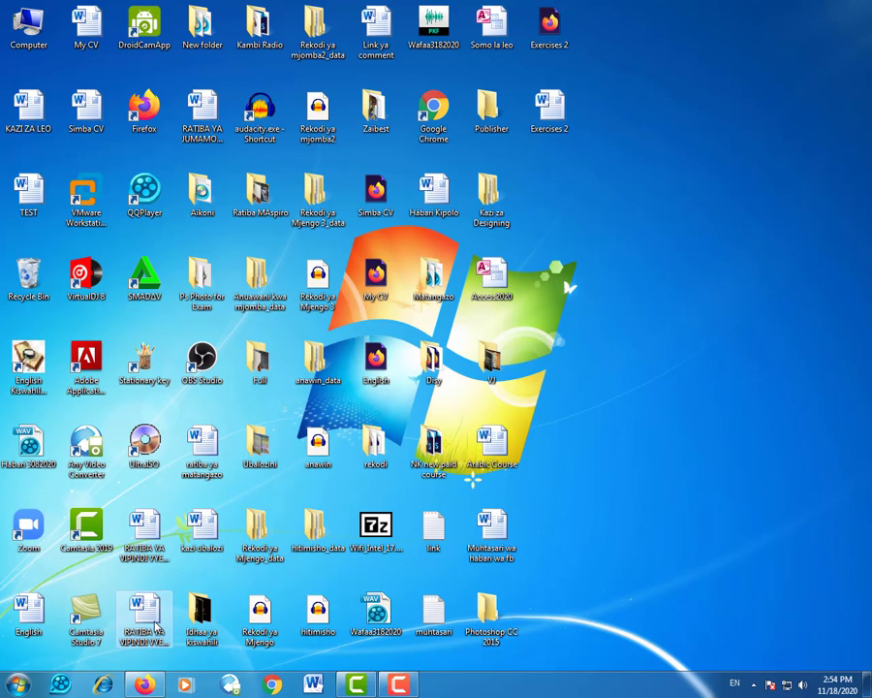
Restore Firefox, view comments on 'Tumia WhatsApp kwenye PC bila ya ku download', then close the panel
click(143, 685)
scroll(587, 379, down, 1)
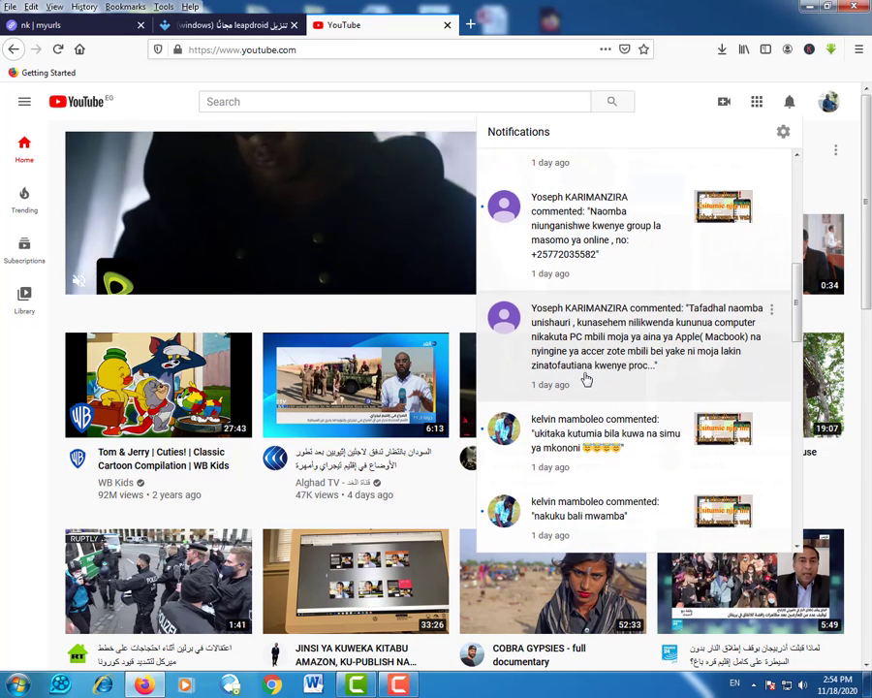
click(592, 402)
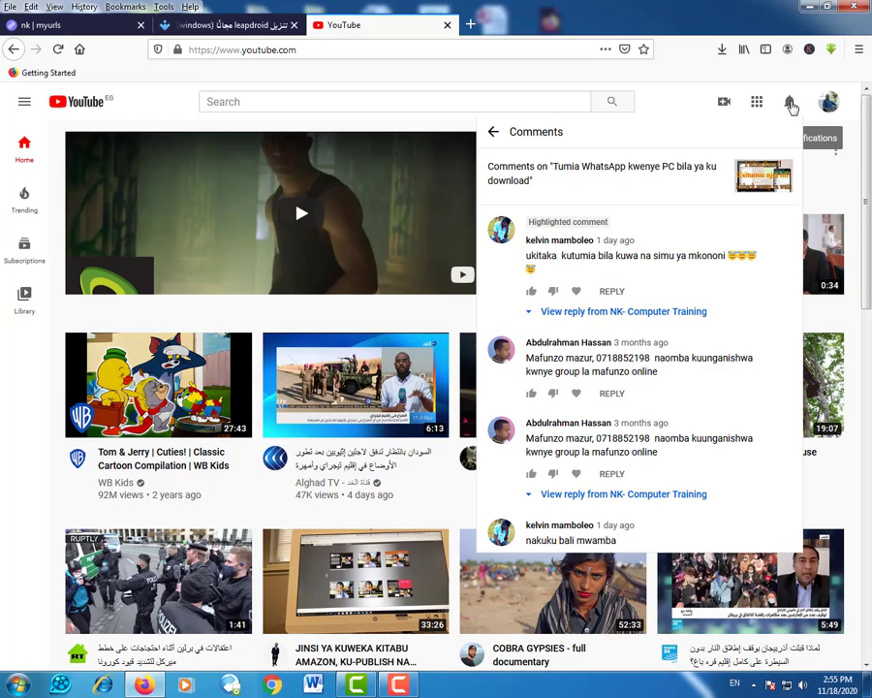
click(790, 103)
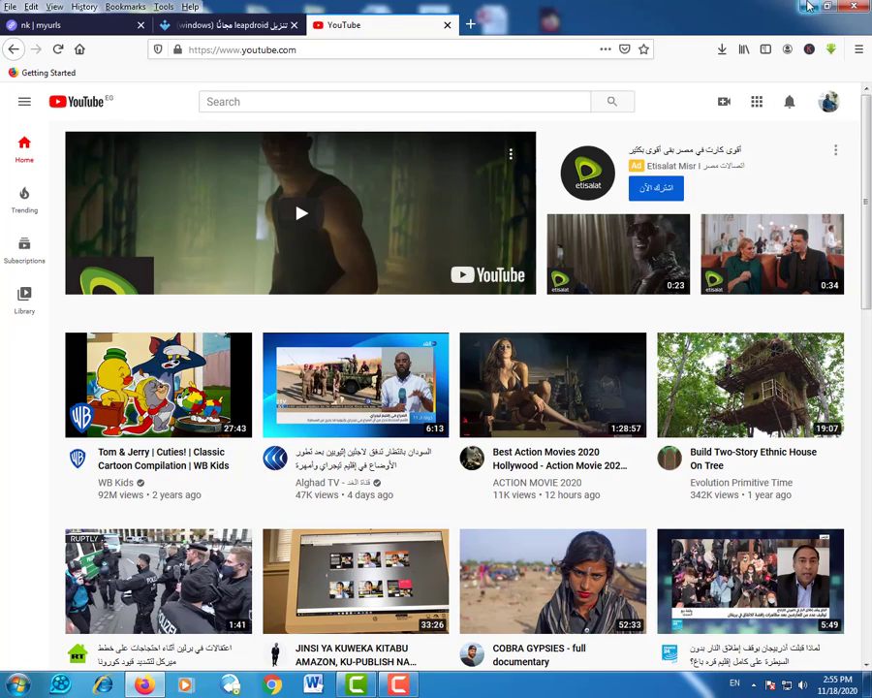
Minimize Firefox and refresh the Windows desktop from its right-click menu
click(808, 6)
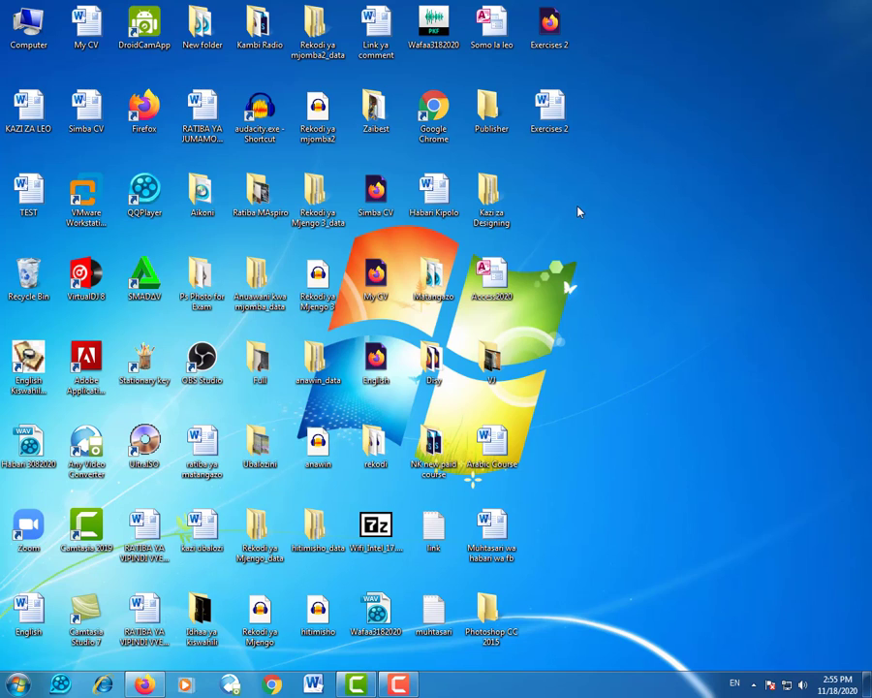
right_click(620, 123)
click(640, 157)
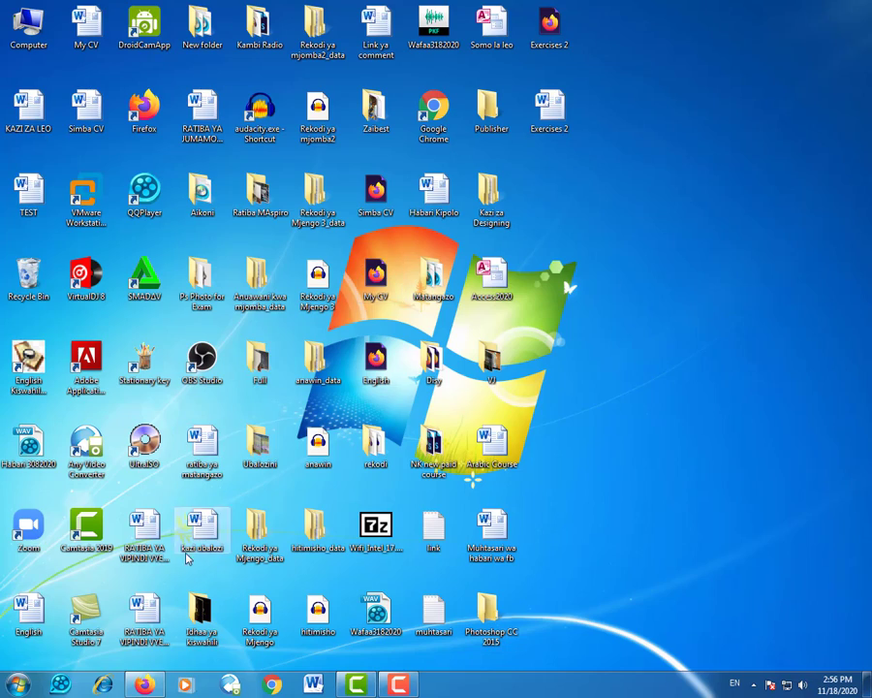
On the Uptodown LeapDroid tab, save leapdroid-11-0-0.exe to start the download
click(147, 685)
click(232, 24)
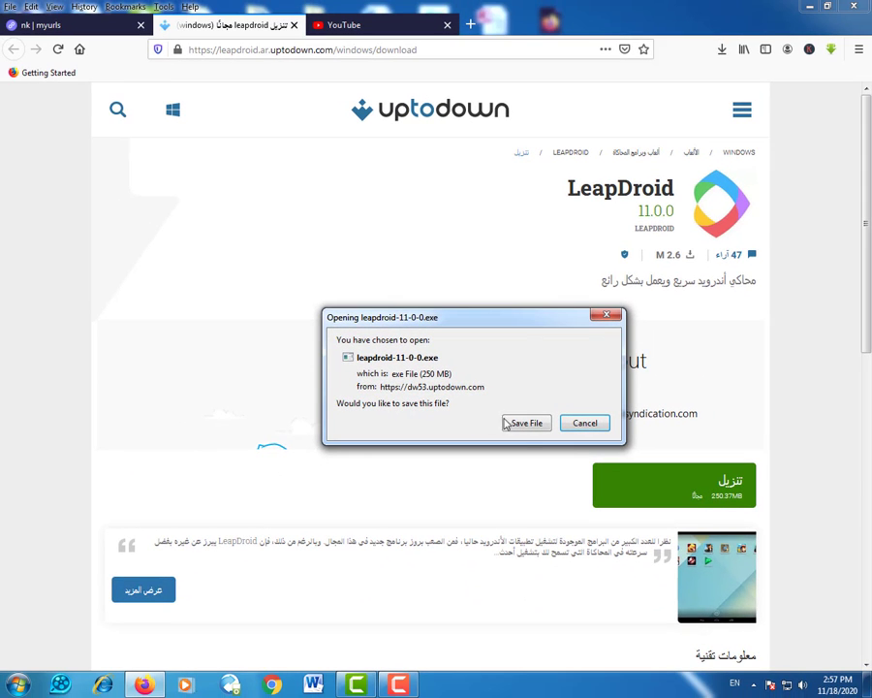
click(529, 433)
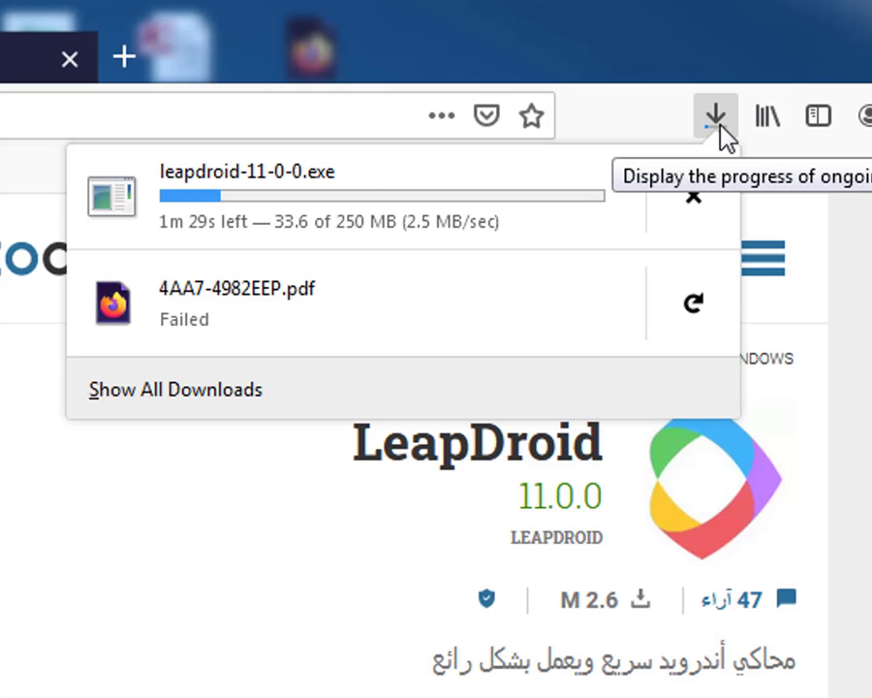
Close the download progress list, then reopen Firefox's Downloads list once leapdroid-11-0-0.exe finishes
click(146, 679)
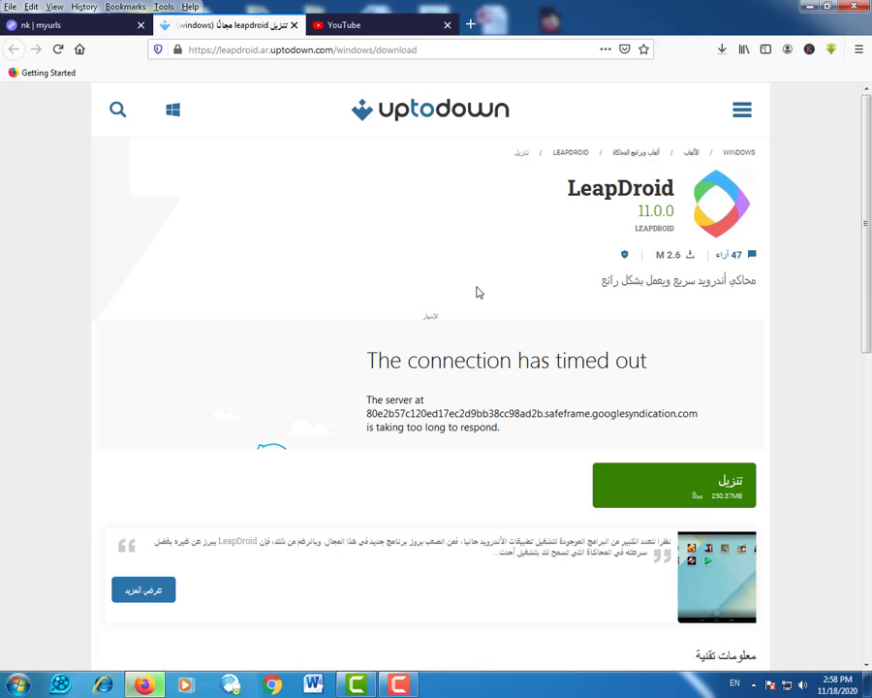
click(722, 49)
Open the Downloads folder and launch the leapdroid-11-0-0 installer
click(717, 82)
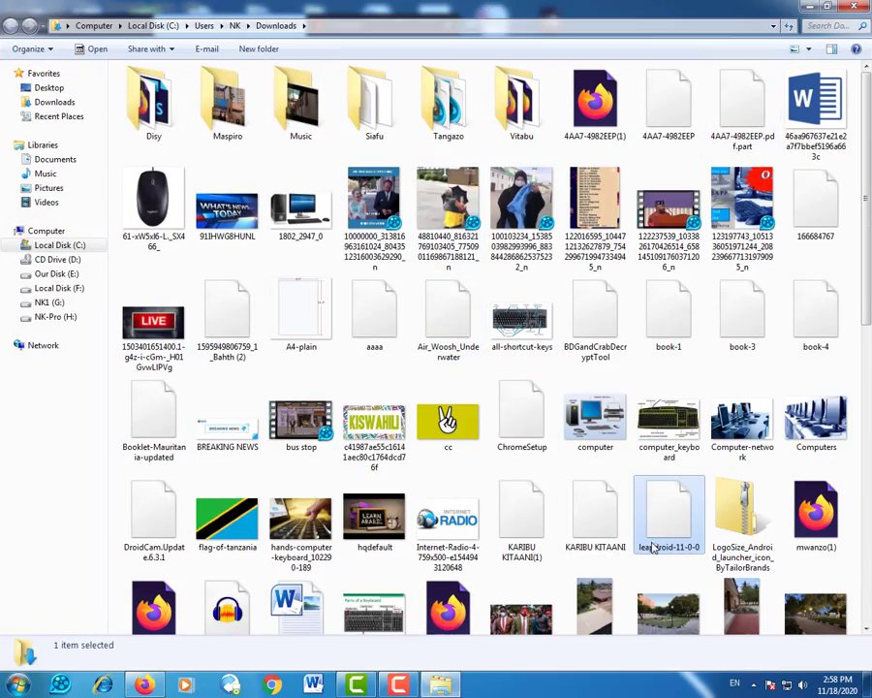
mouse_move(669, 535)
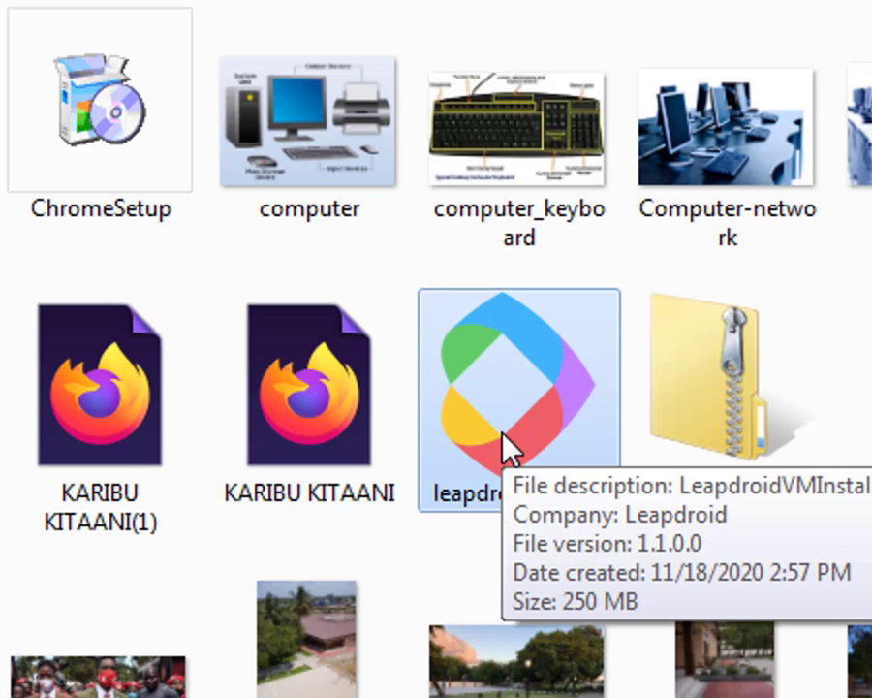
double_click(504, 448)
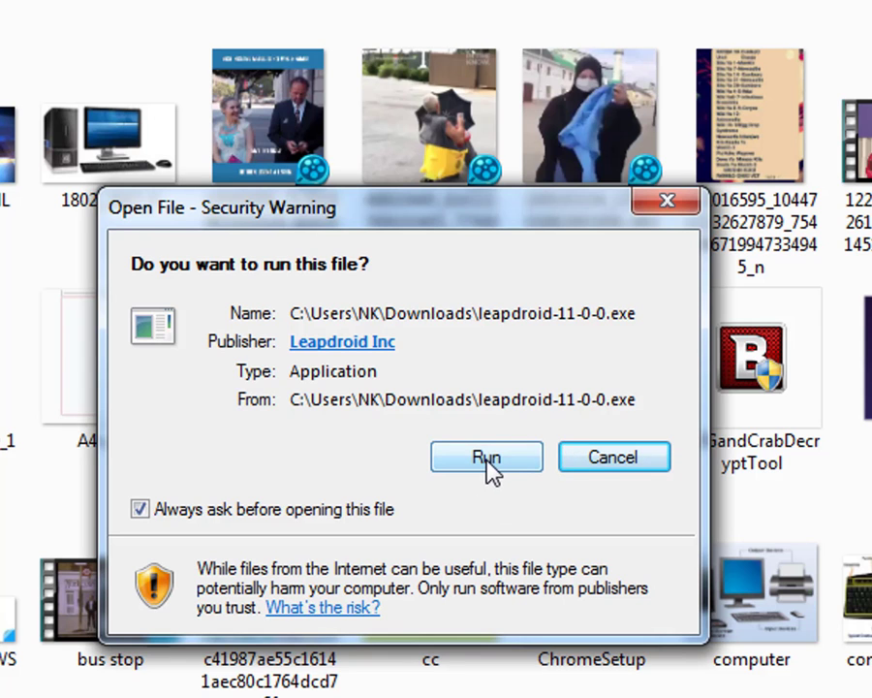
Allow leapdroid-11-0-0.exe to run at the security warning so LeapDroid installs and starts
click(487, 457)
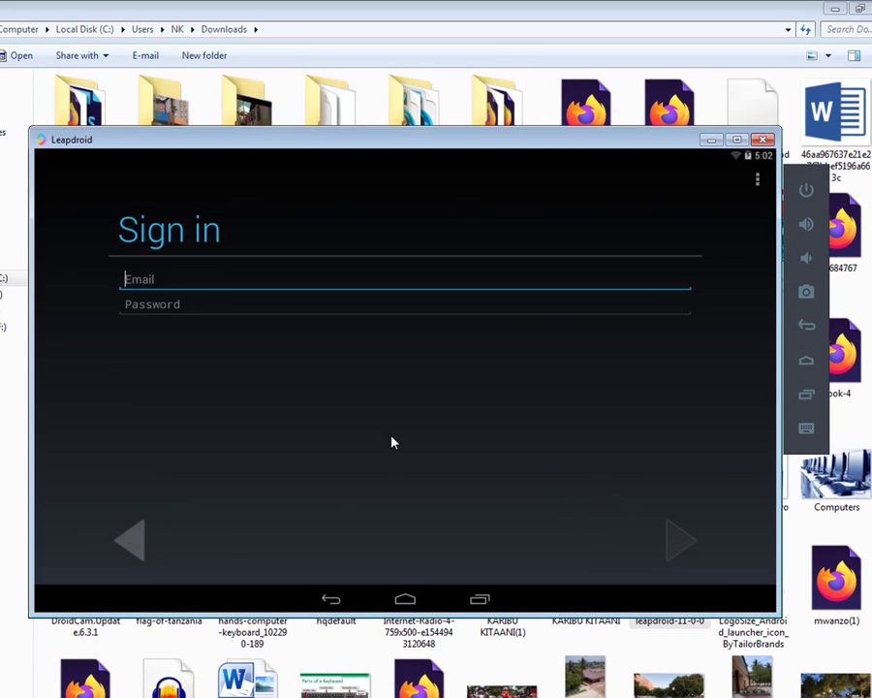
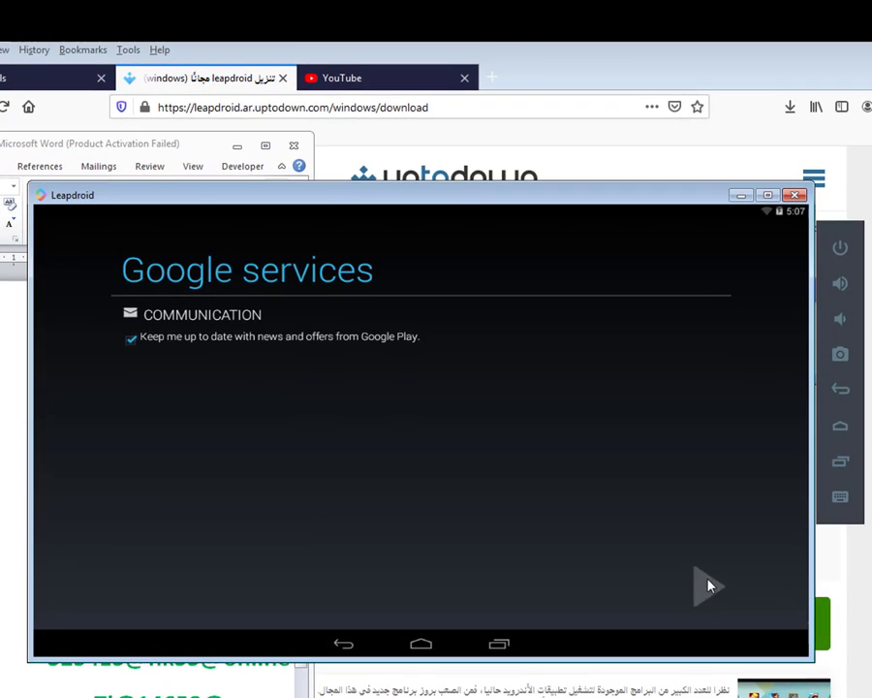
Enter the Google account e-mail and password, skip payment info, and accept the Play terms
click(706, 581)
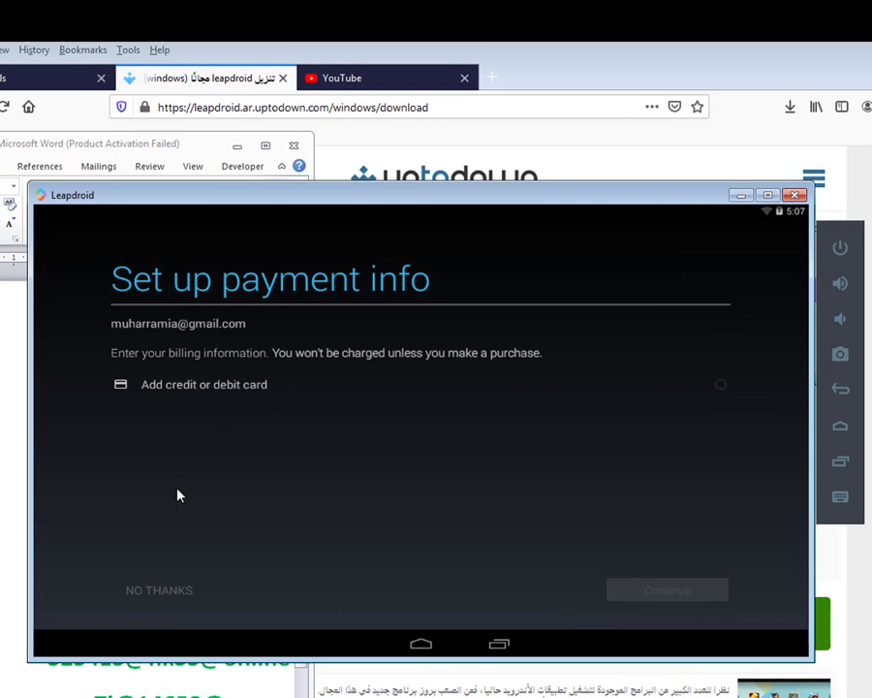
click(155, 594)
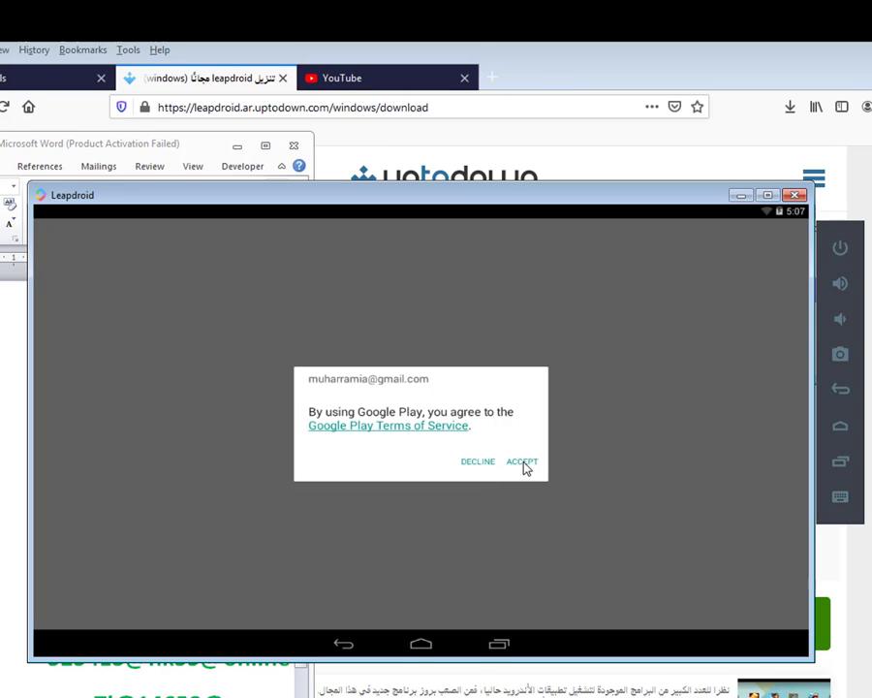
click(522, 463)
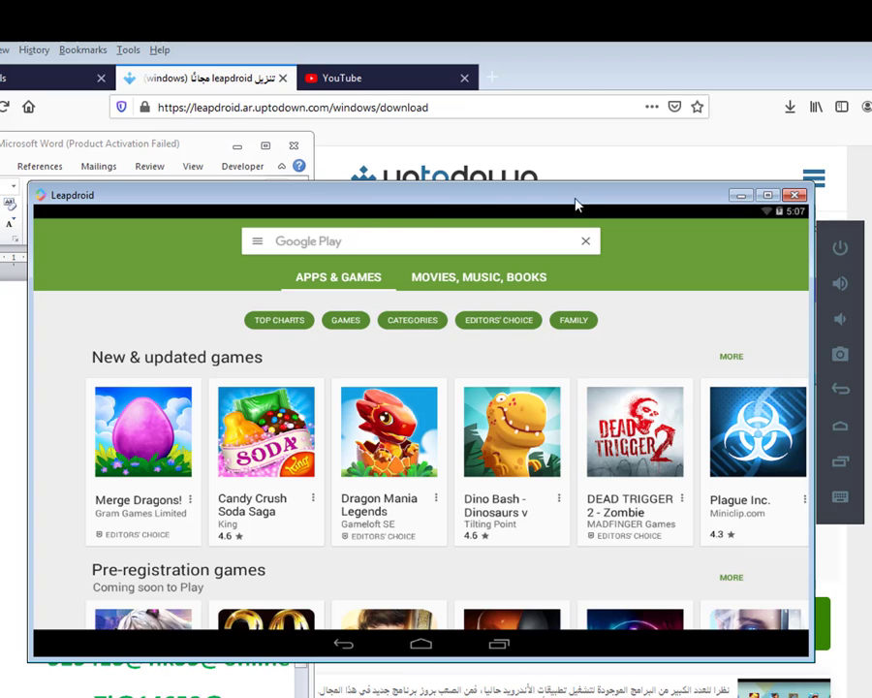
Search Google Play for 'whatsapp messenger'
click(331, 242)
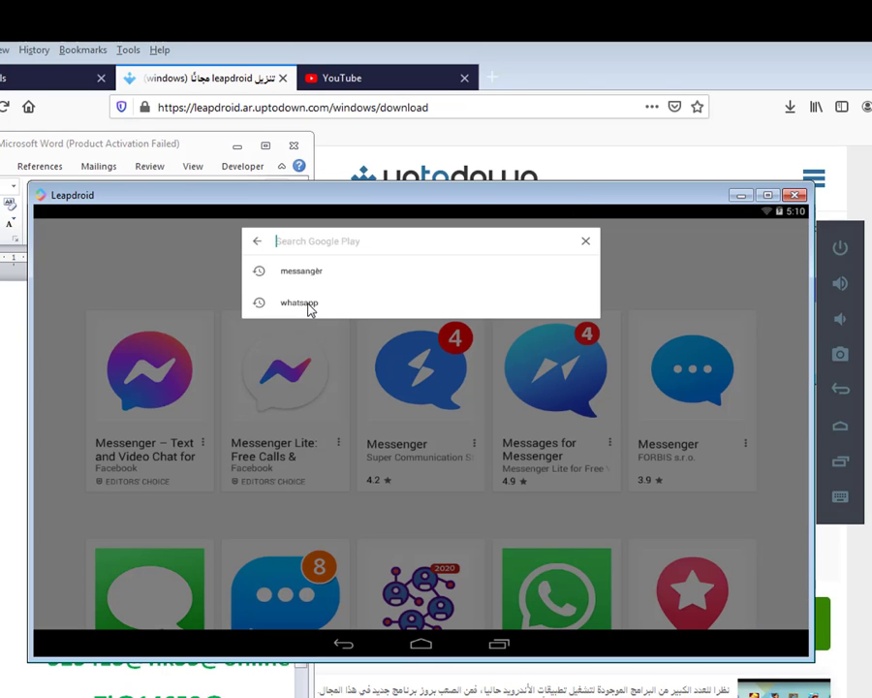
click(307, 303)
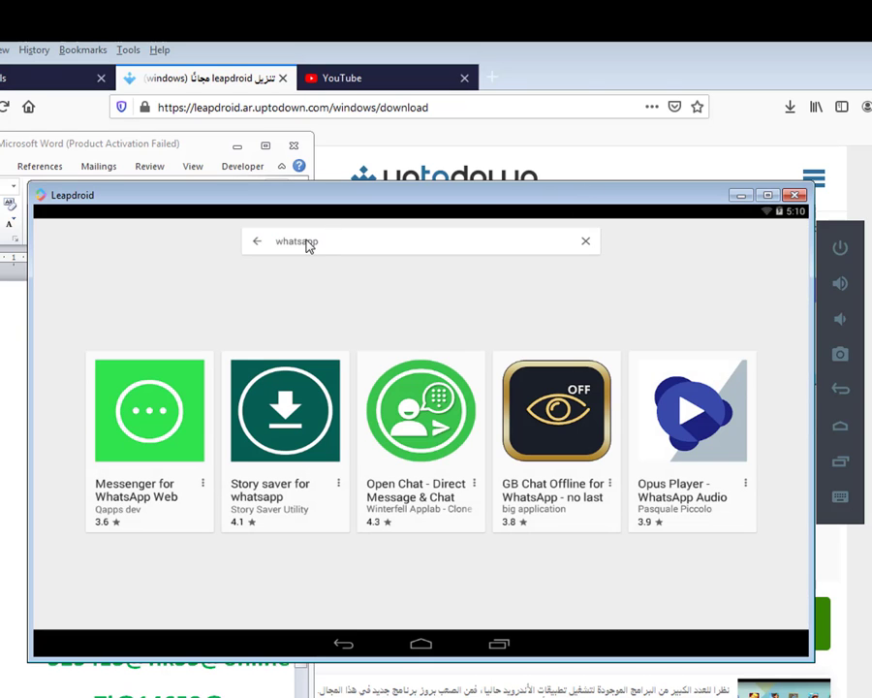
click(307, 244)
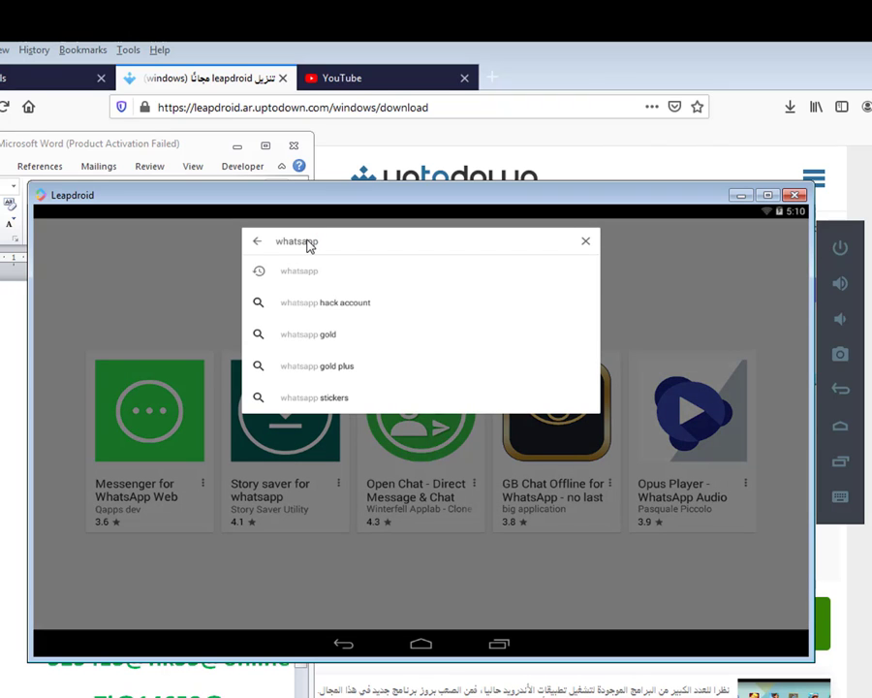
text(mes)
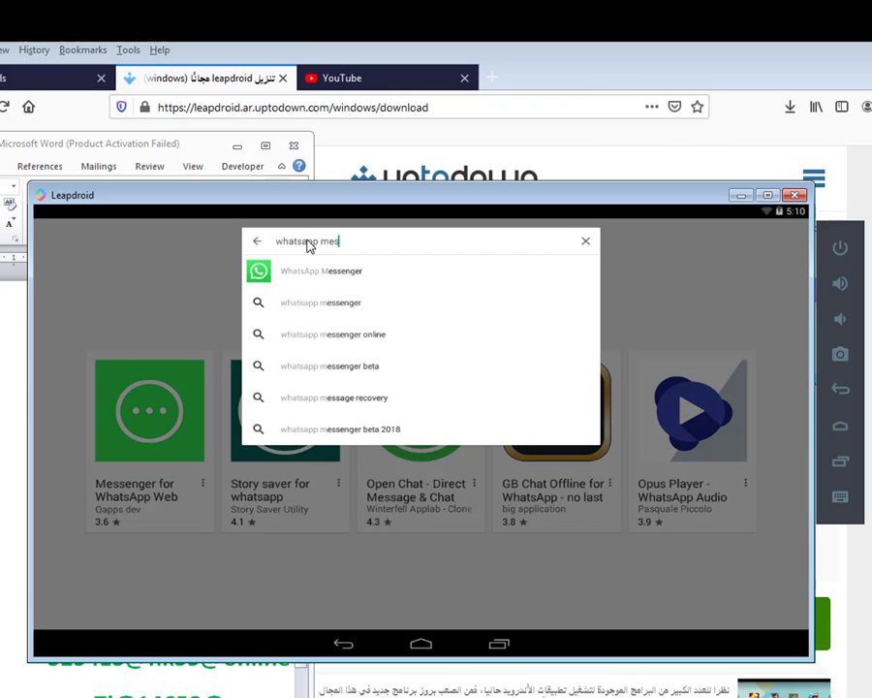
text(sa)
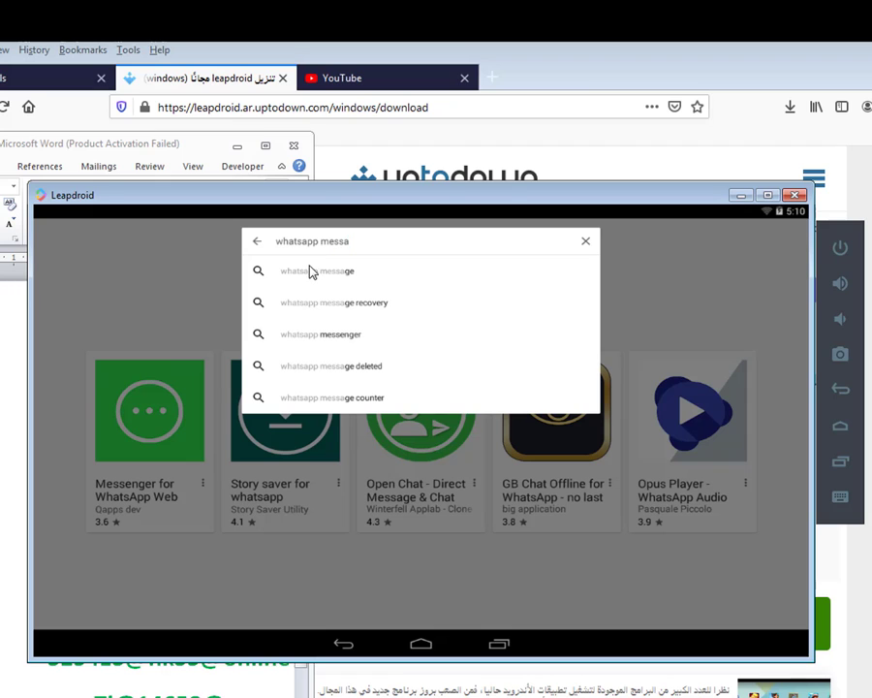
click(304, 339)
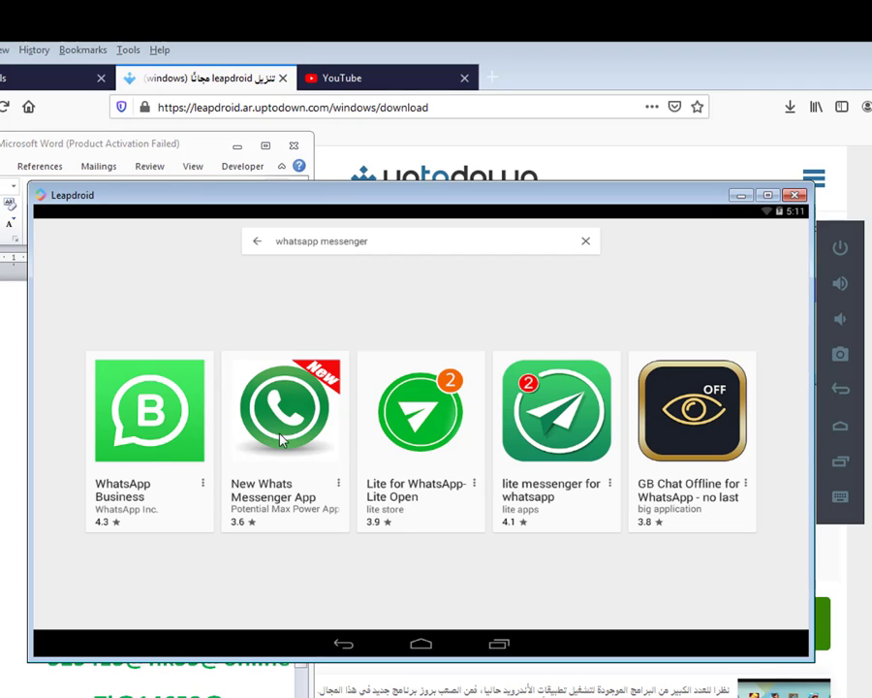
Narrow the query to 'messenger' and scroll the results to the WhatsApp Messenger tile
click(323, 246)
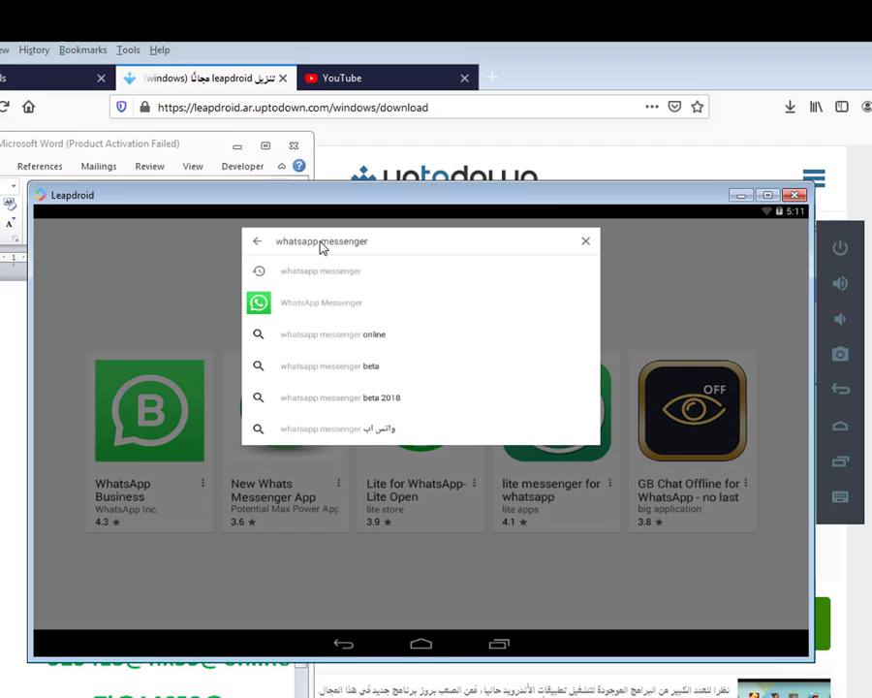
key(BackSpace)
key(BackSpace)
key(BackSpace)
key(BackSpace)
key(BackSpace)
key(BackSpace)
key(BackSpace)
key(BackSpace)
key(BackSpace)
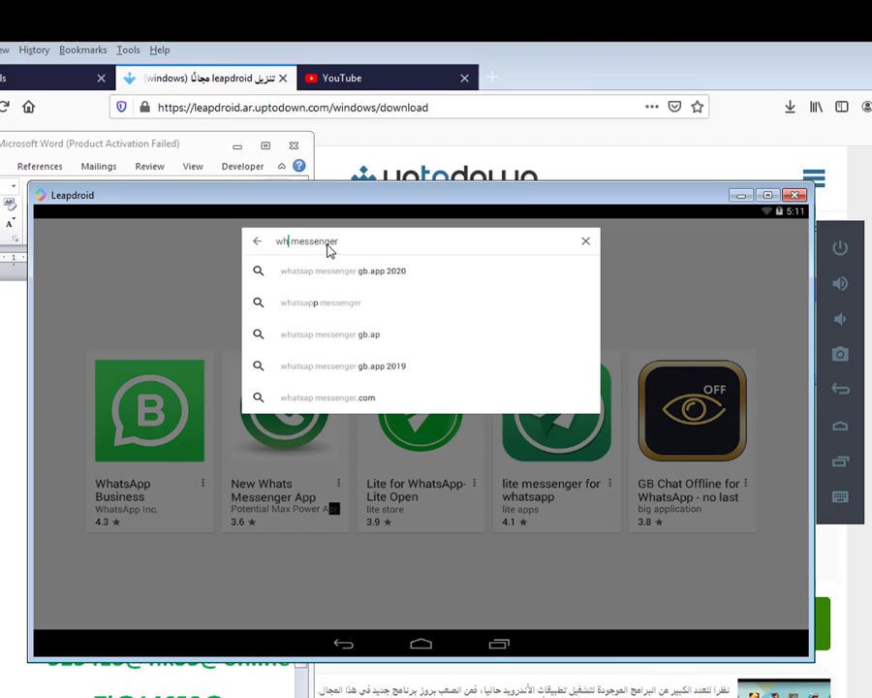
key(Return)
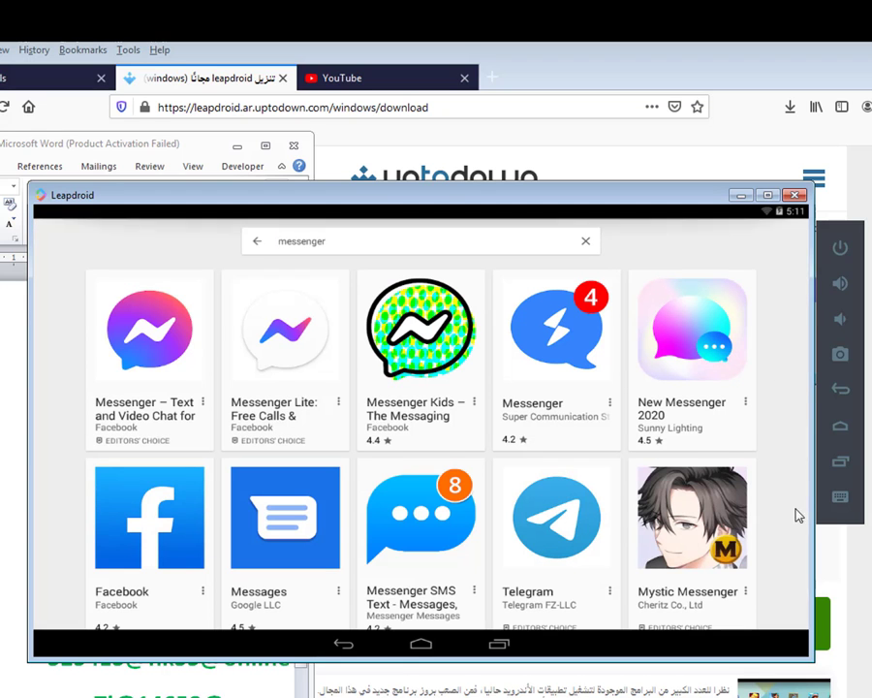
drag(797, 514, 769, 300)
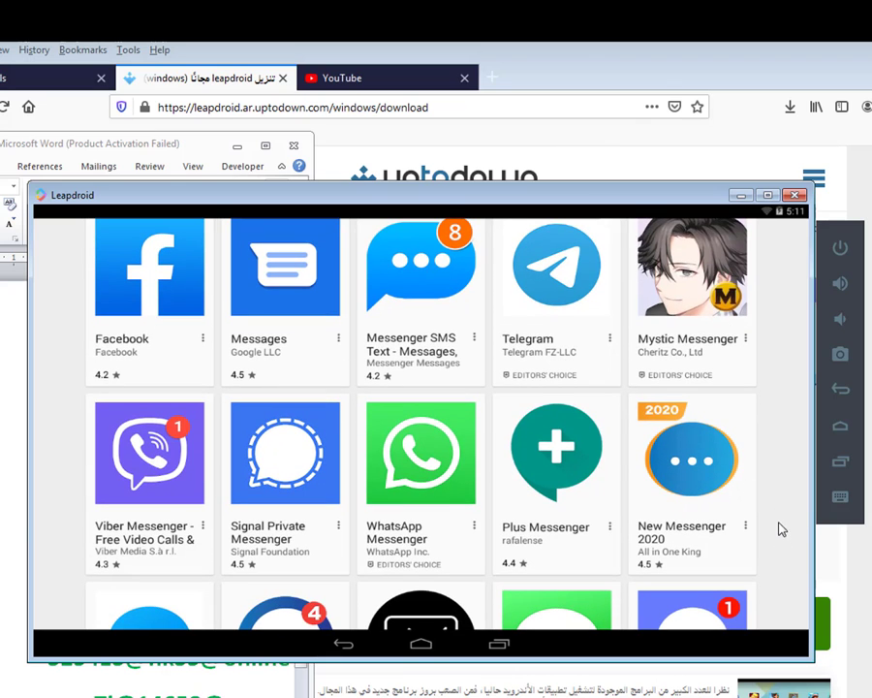
drag(774, 554, 766, 510)
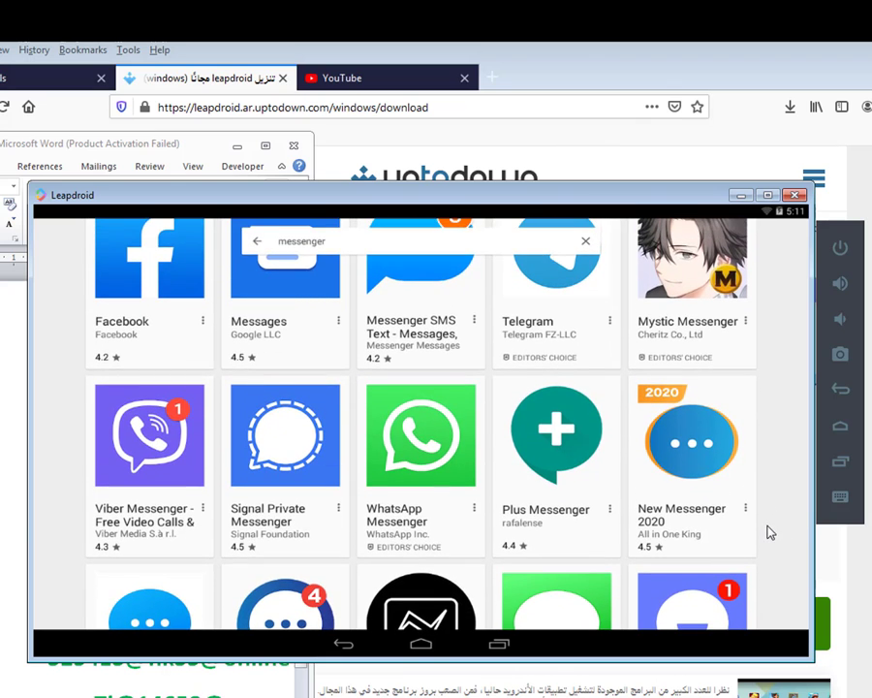
scroll(771, 525, up, 1)
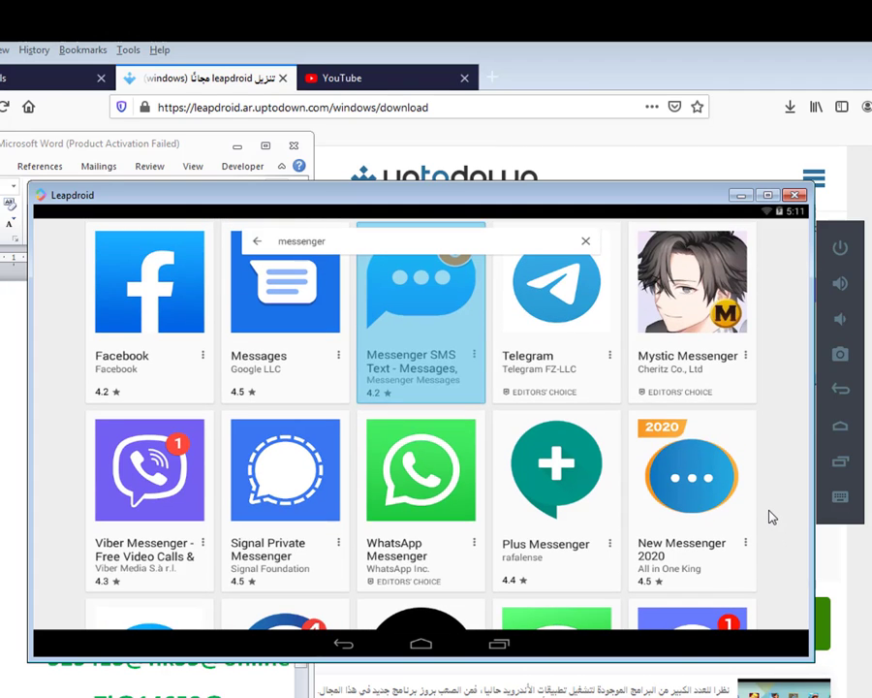
scroll(771, 518, down, 1)
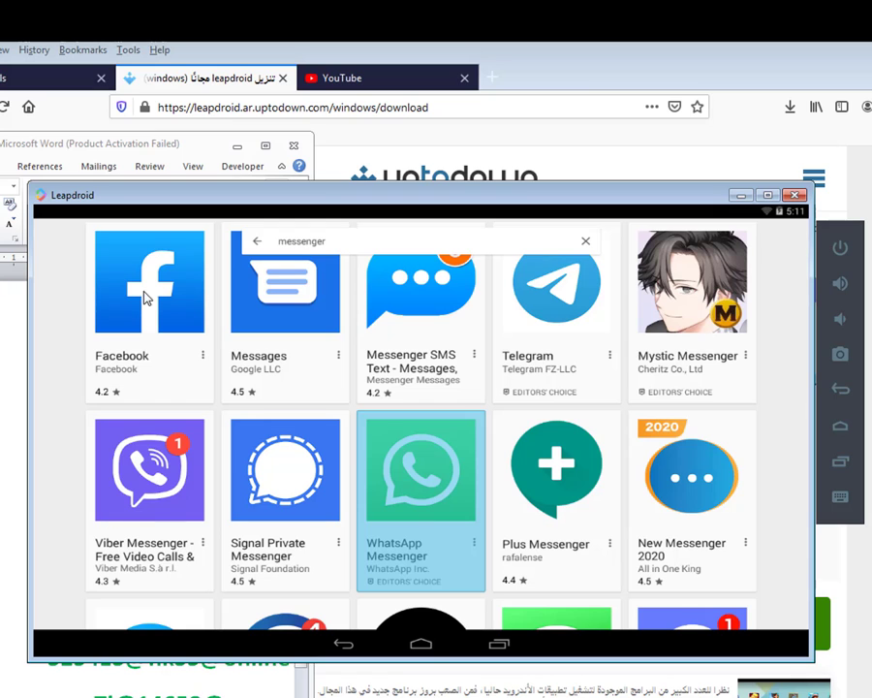
Install WhatsApp Messenger with permissions accepted, open it, and agree to continue to phone setup
click(407, 475)
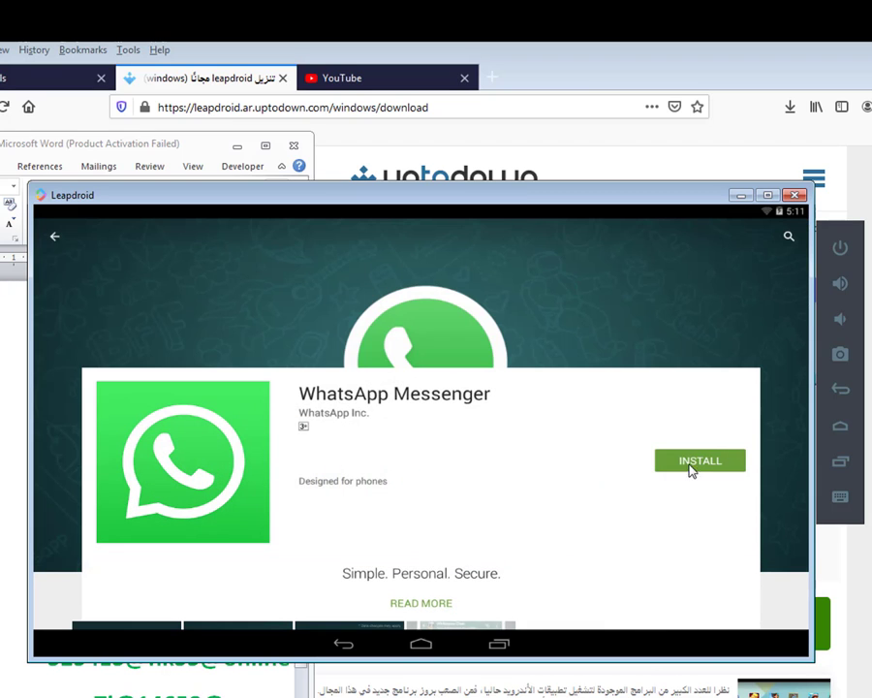
click(699, 463)
click(483, 582)
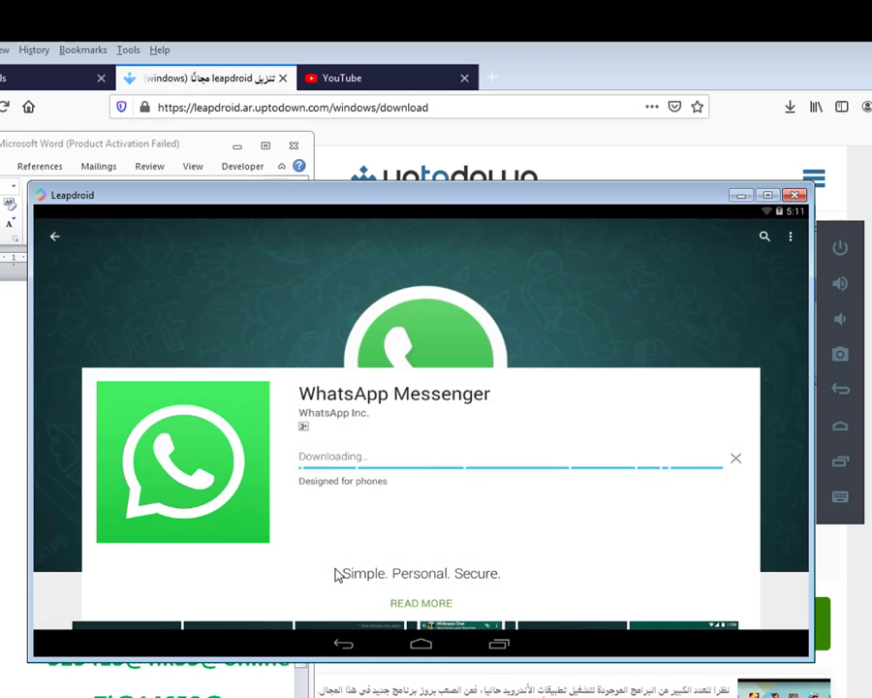
click(560, 441)
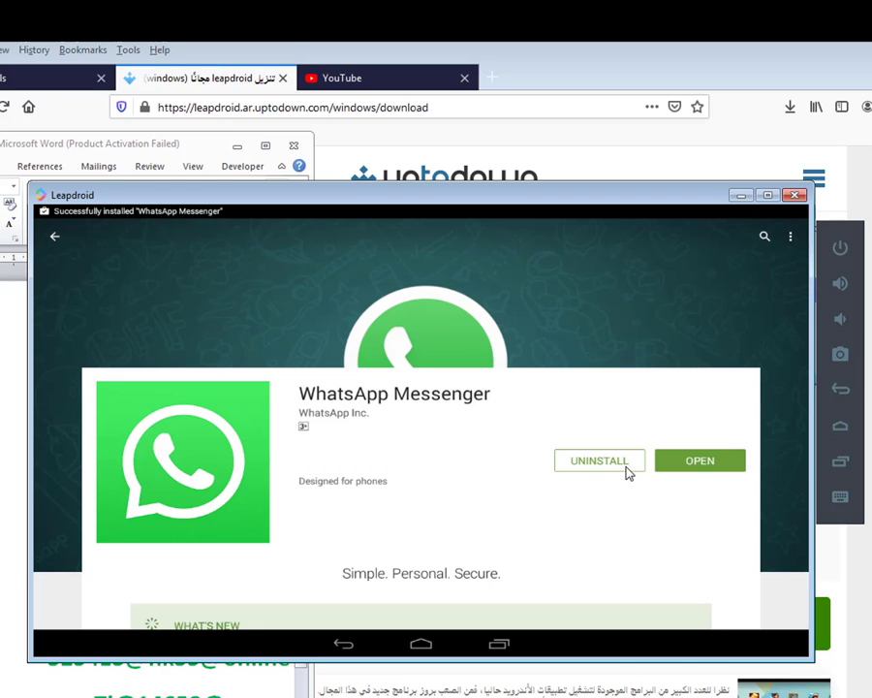
click(700, 469)
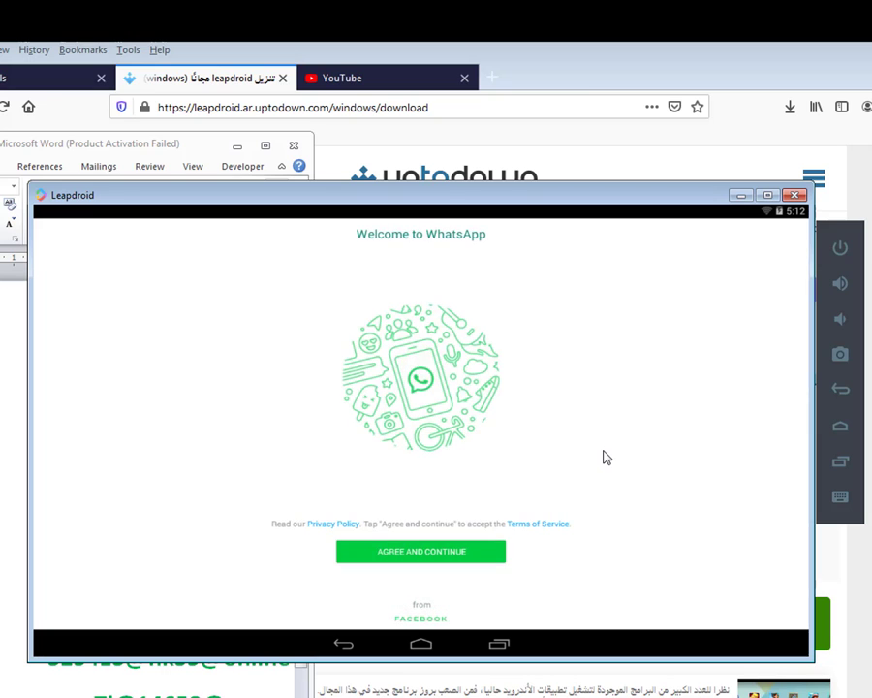
key(Return)
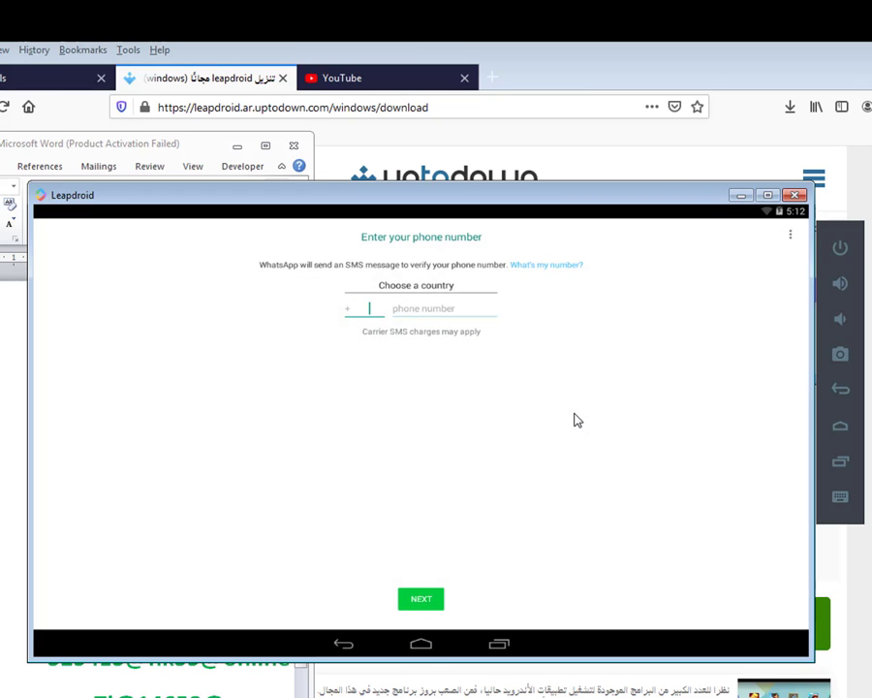